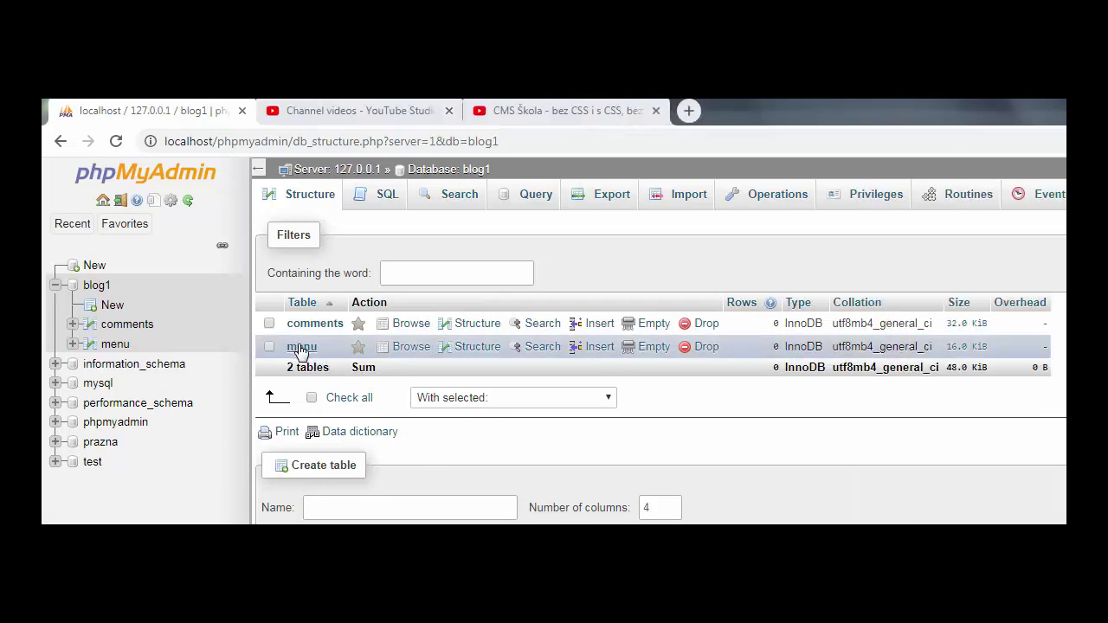
- Open the form for inserting new rows into the menu table of the blog1 database, ready at the heading value
left_click(301, 347)
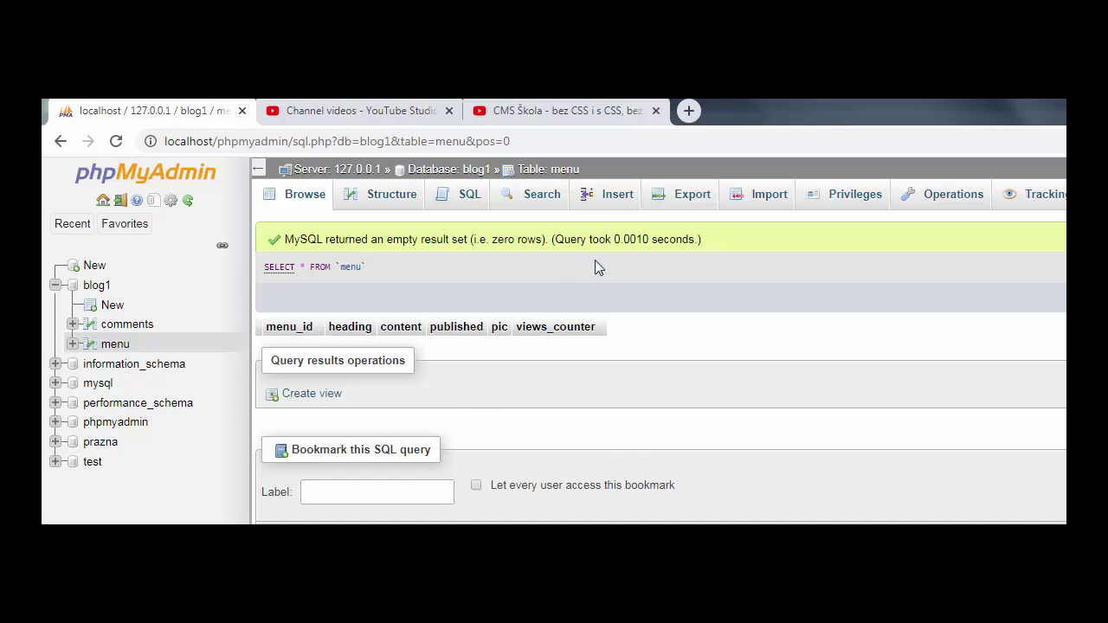
left_click(614, 198)
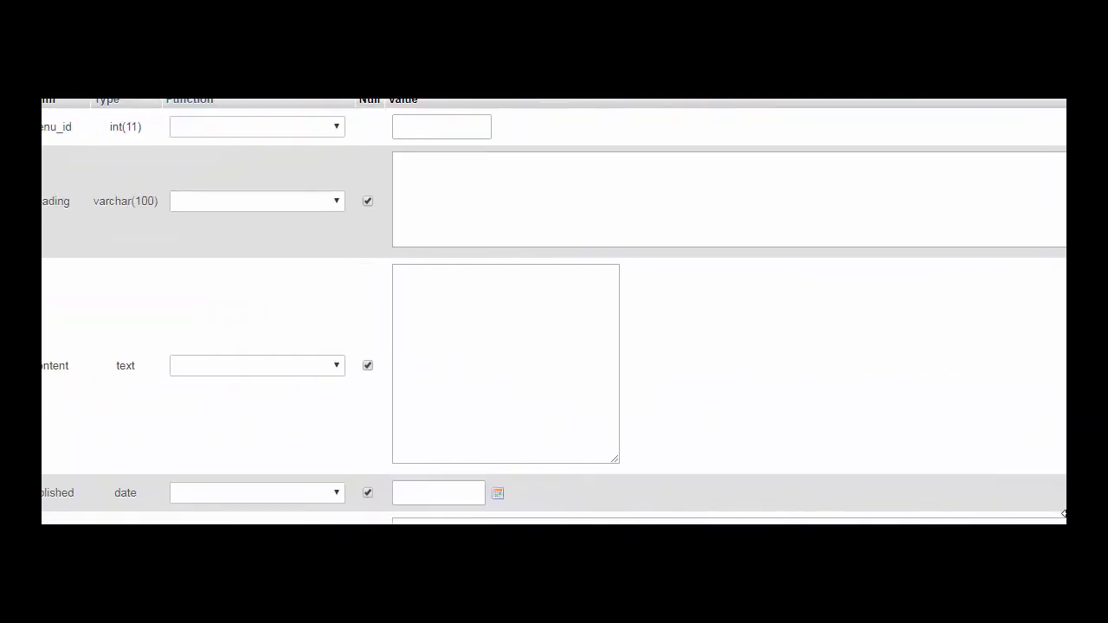
double_click(70, 126)
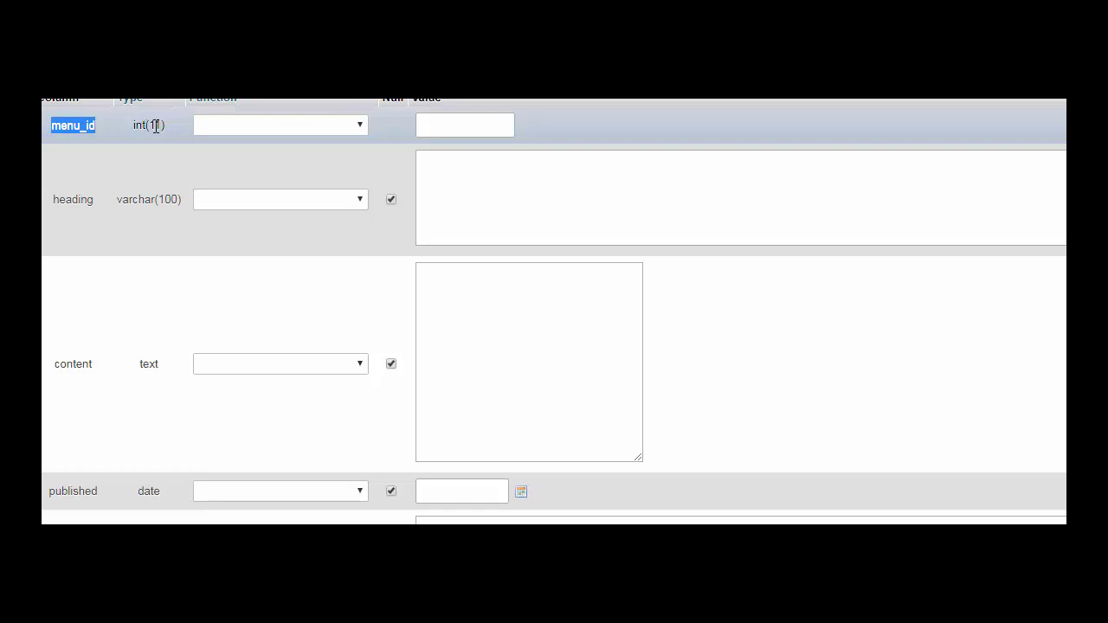
left_click(469, 118)
left_click(467, 122)
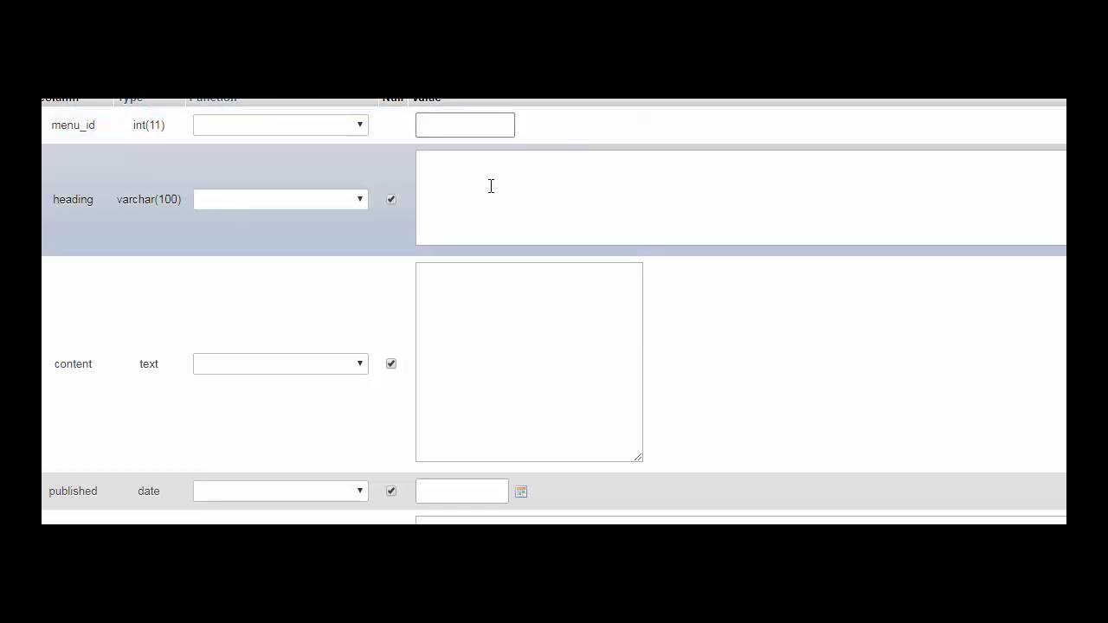
left_click(468, 175)
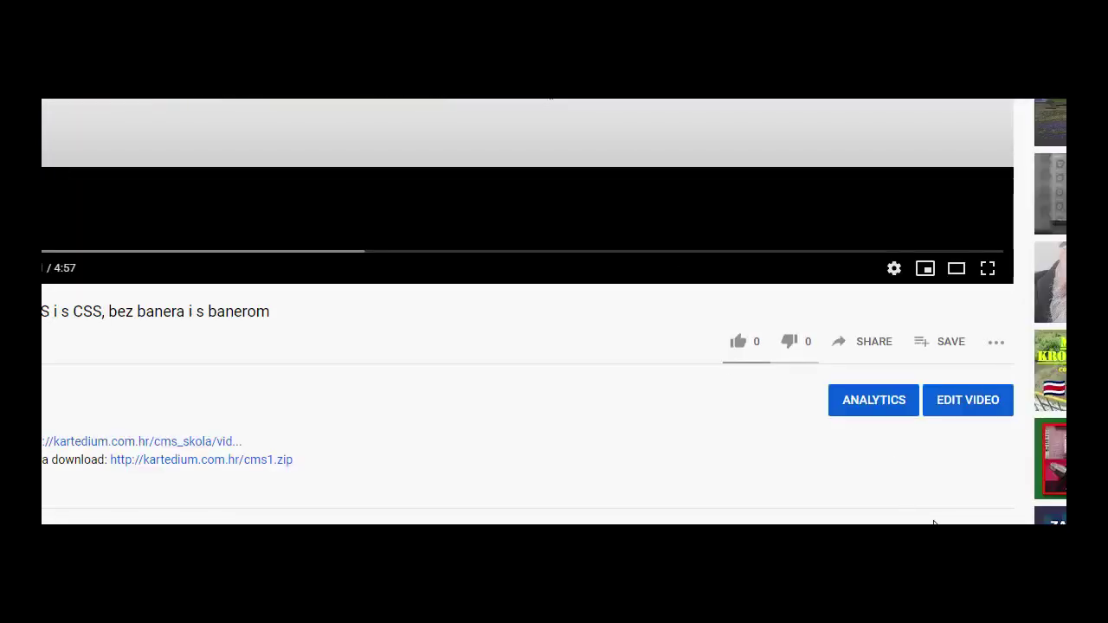
- Switch to the YouTube page of the CMS Škola video and copy its full iframe embed code
left_click(875, 347)
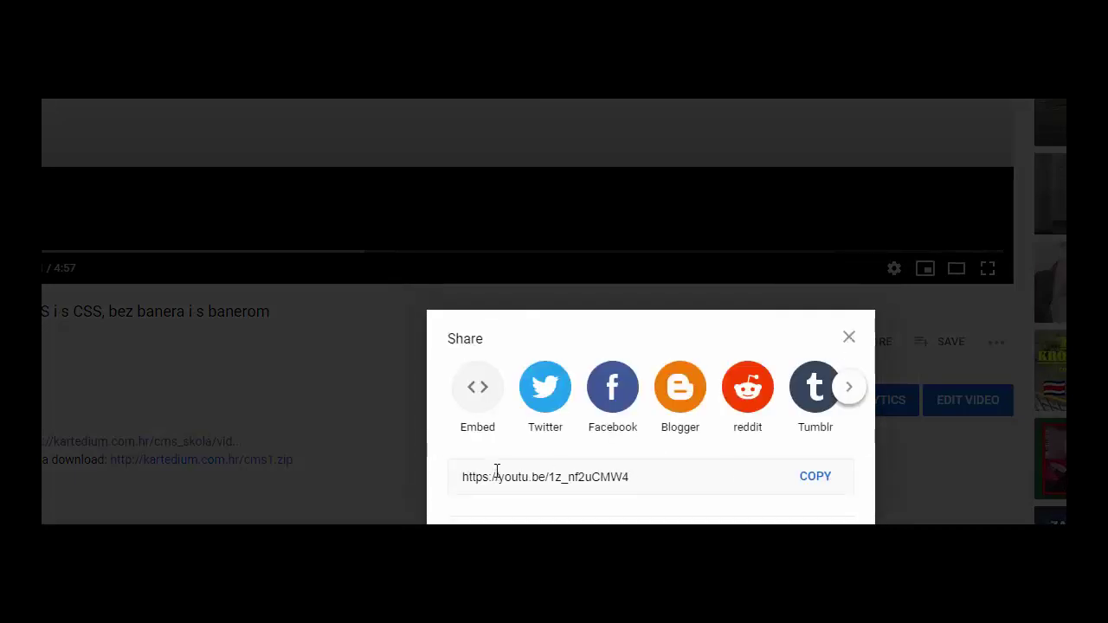
left_click(478, 406)
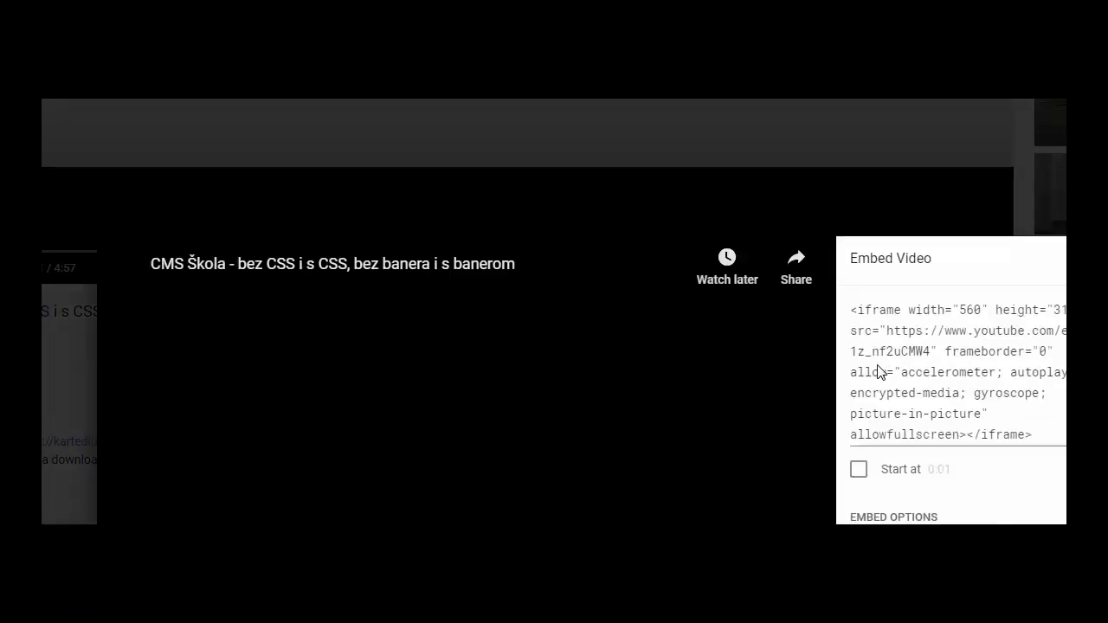
left_click(923, 364)
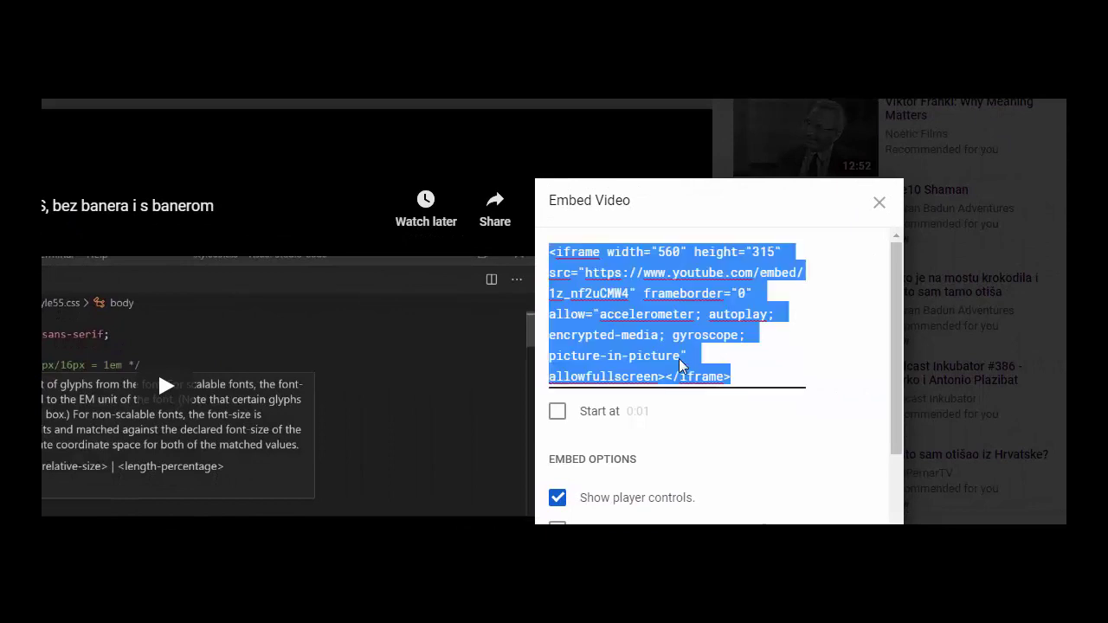
right_click(612, 316)
left_click(656, 353)
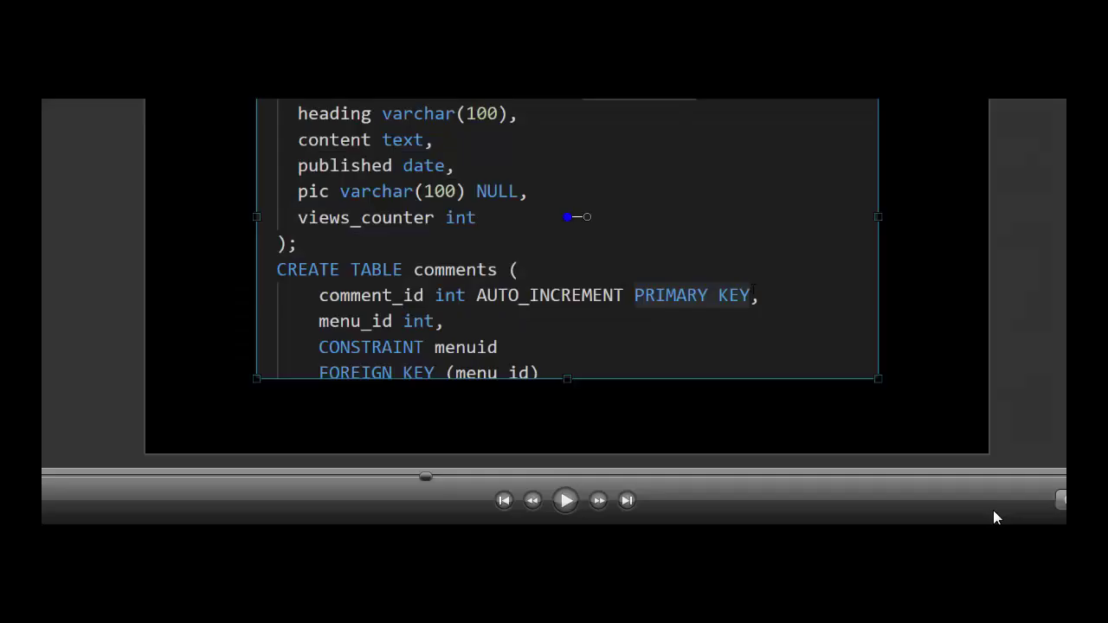
- Return to the phpMyAdmin insert form and paste the copied iframe embed code as the first row's heading value
key("alt+Tab")
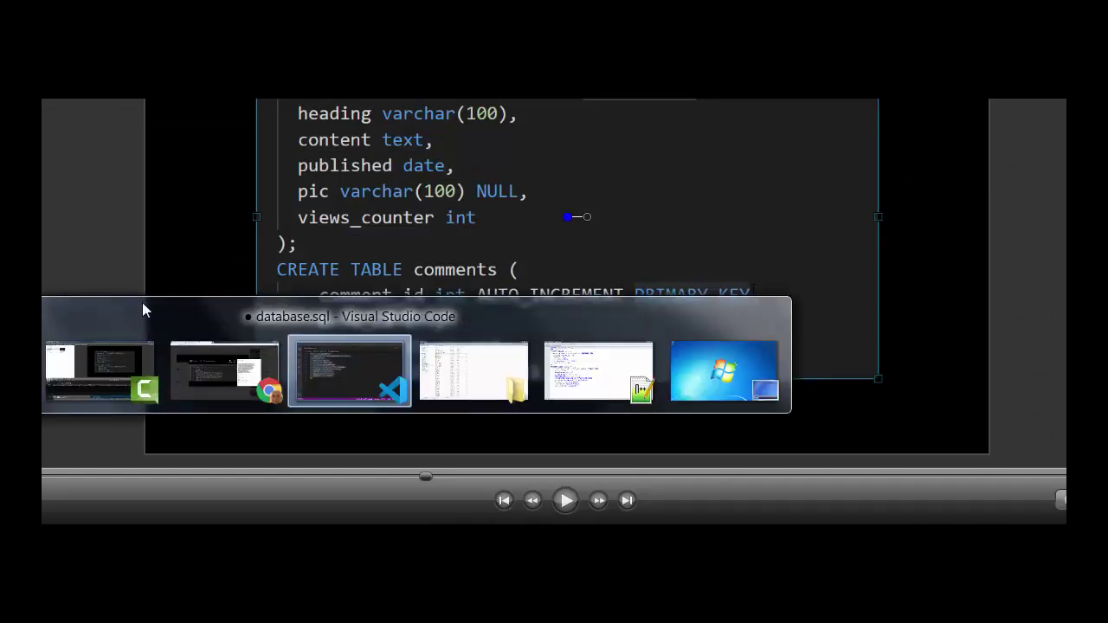
key("Tab")
key("Tab")
key("Tab")
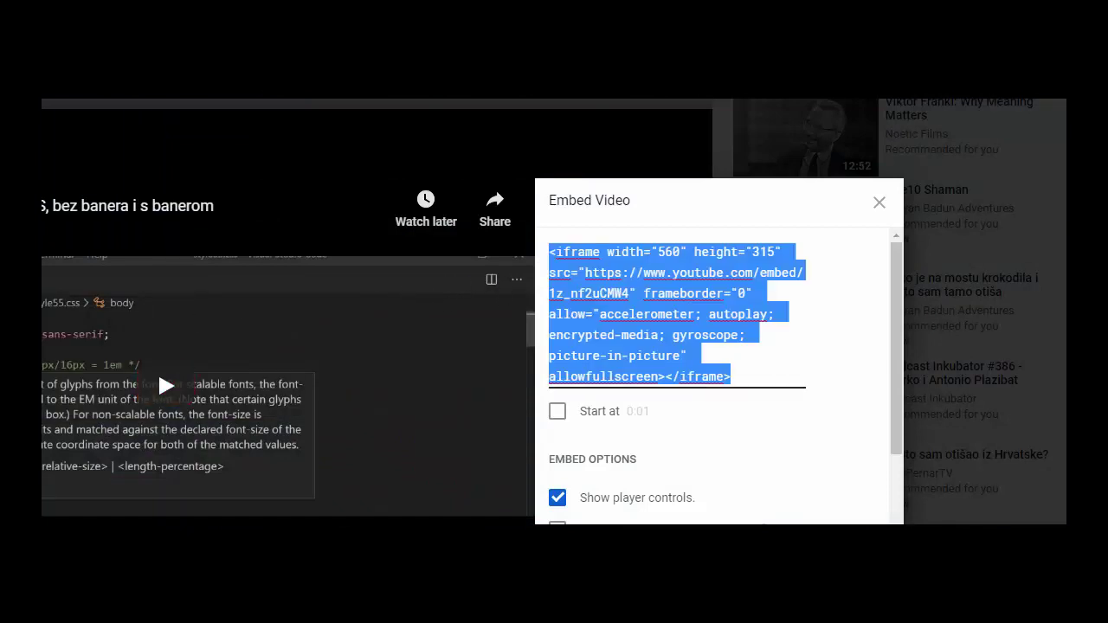
key("alt+Tab")
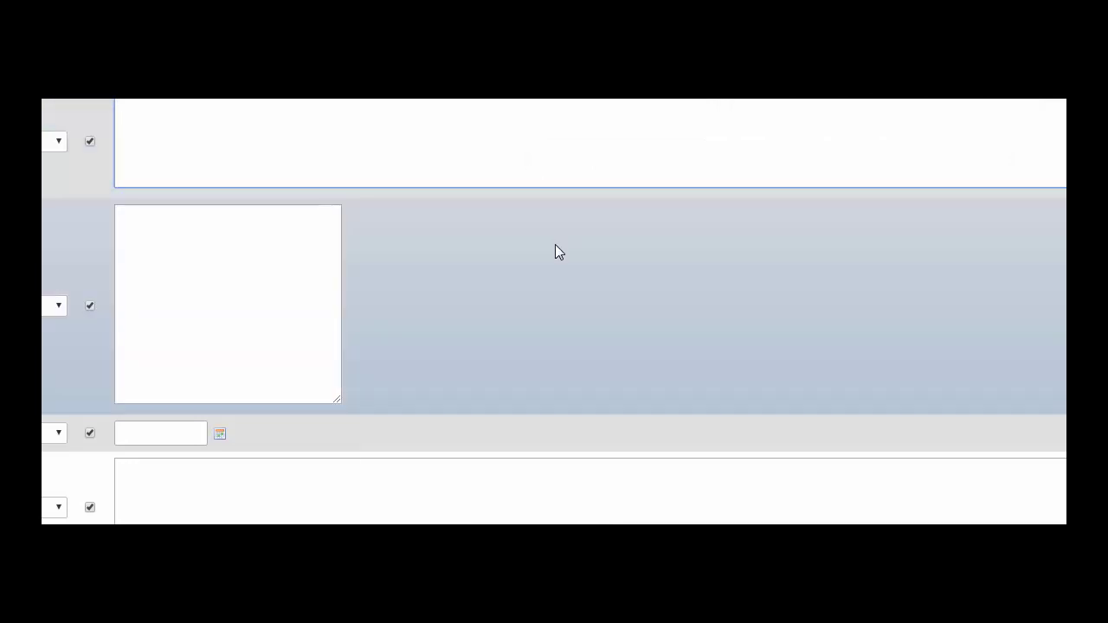
type("<iframe width=\"560\" height=\"315\" src=\"https://www.youtube.com/embed/1Z_nfZUcMw4\" frameborder=\"0\" allow=\"accelerometer; autoplay; encrypted-media; gyroscope; picture-in-picture\" allowfullscreen></iframe>")
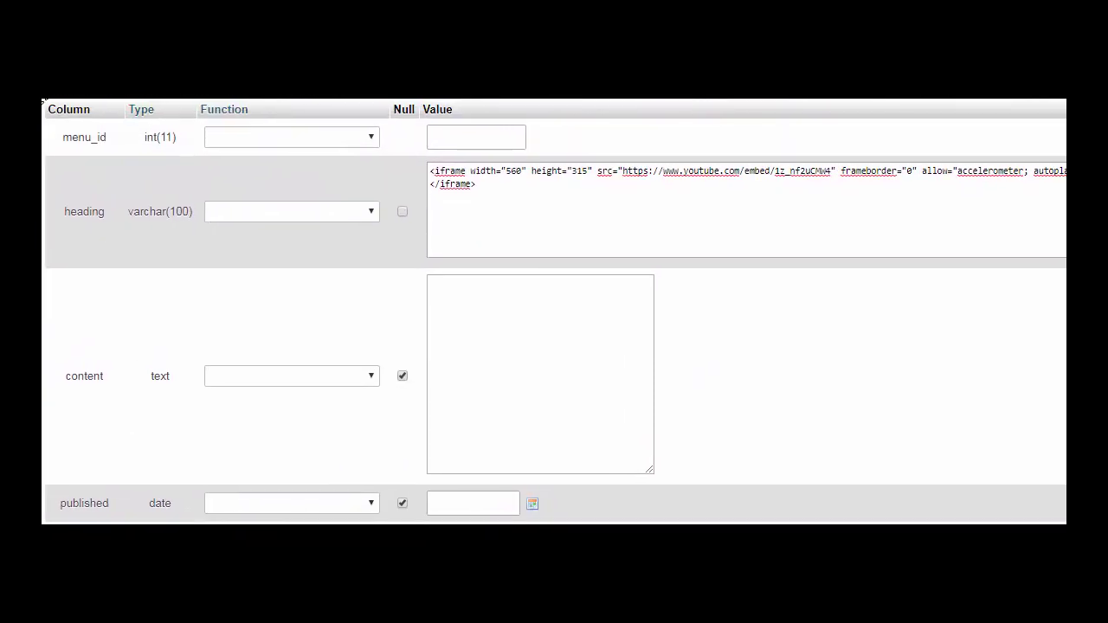
- Move the iframe code from the first row's heading to its content value, and enter "Knmalsxc klc sc" as the heading
left_click_drag(489, 185, 408, 161)
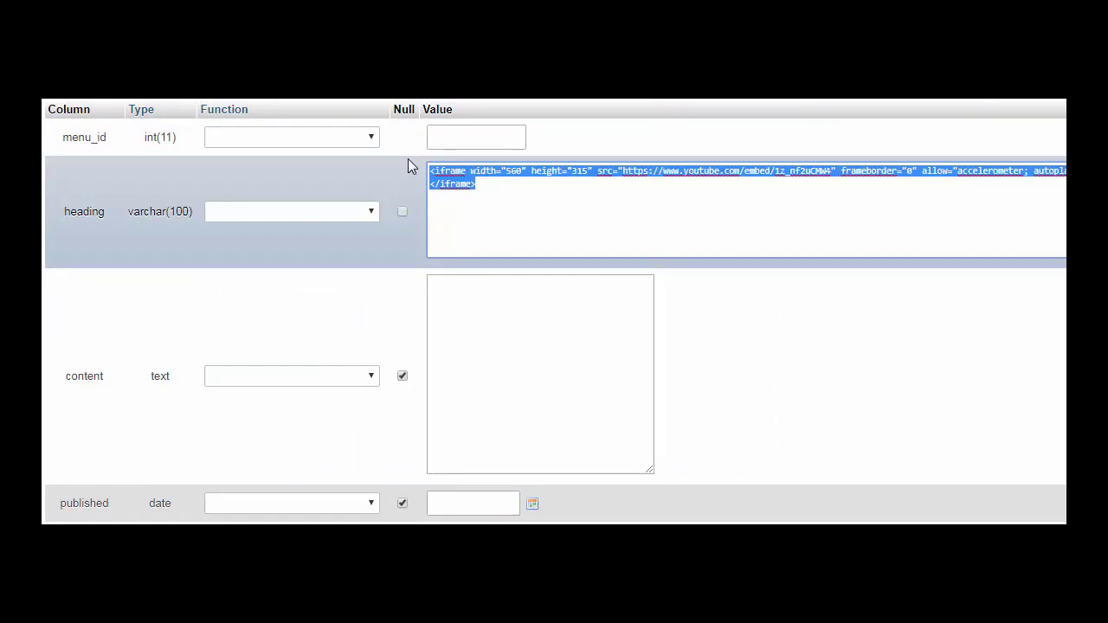
key("ctrl+x")
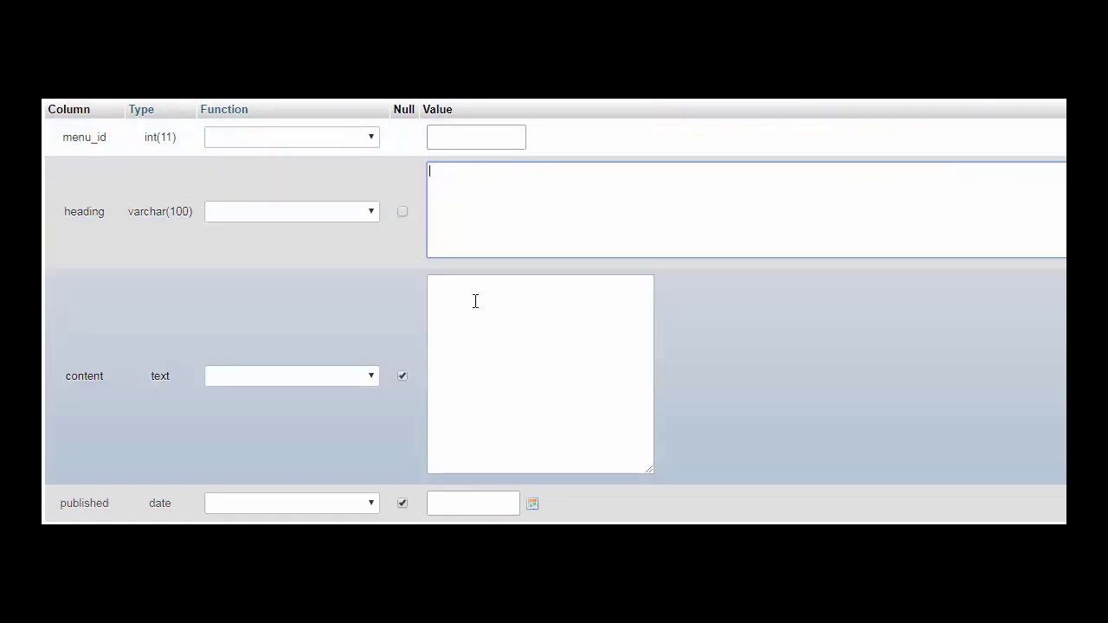
left_click(475, 302)
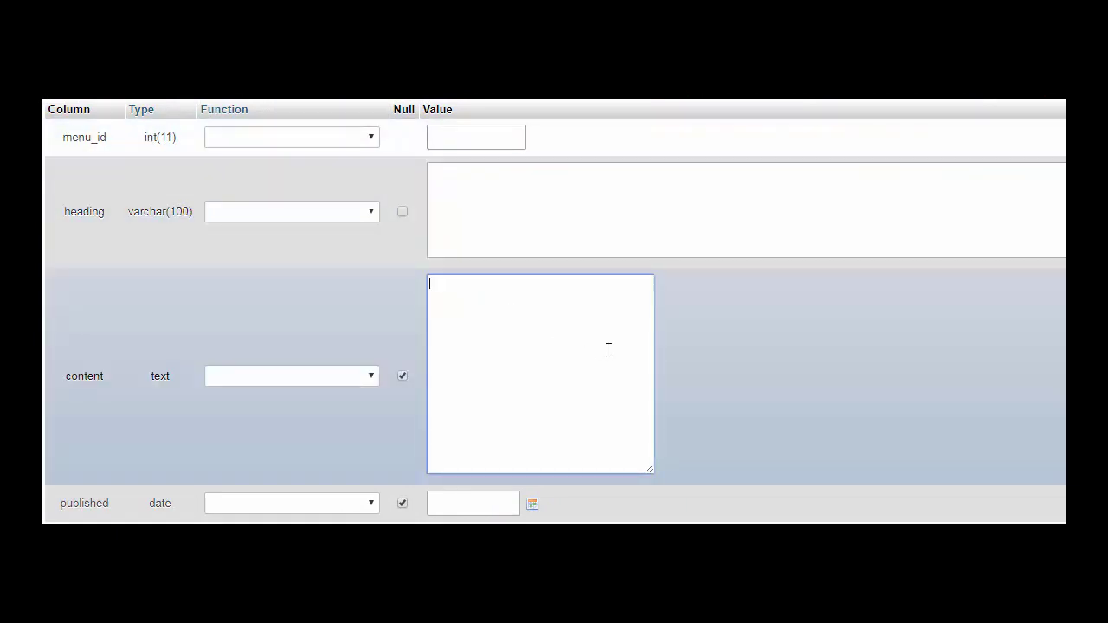
key("ctrl+v")
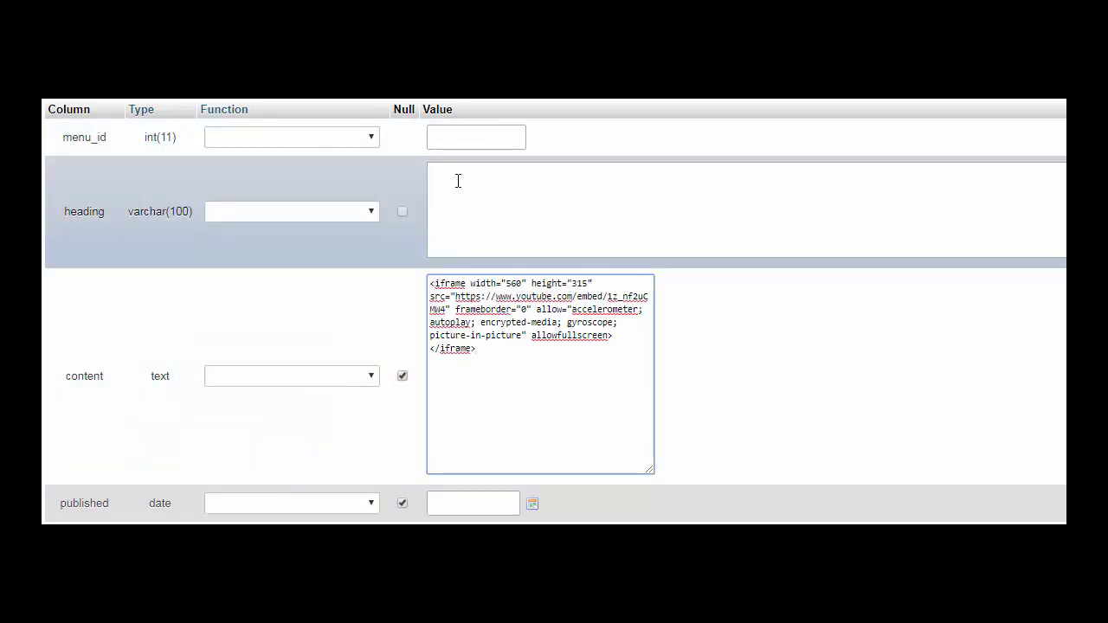
left_click(458, 180)
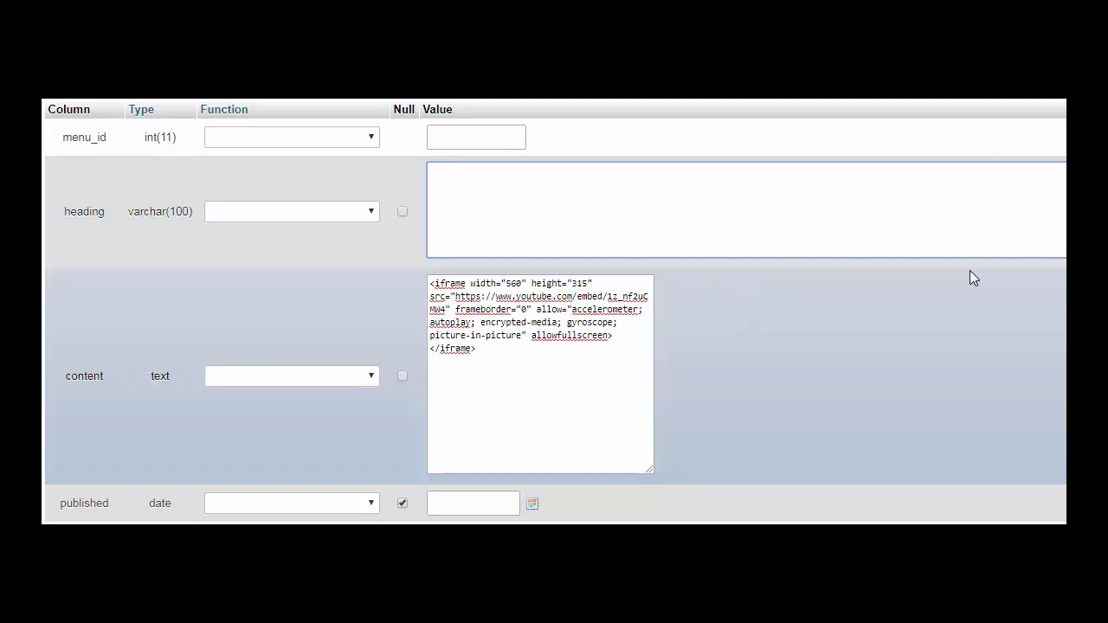
type("Knmalsxc klc sc")
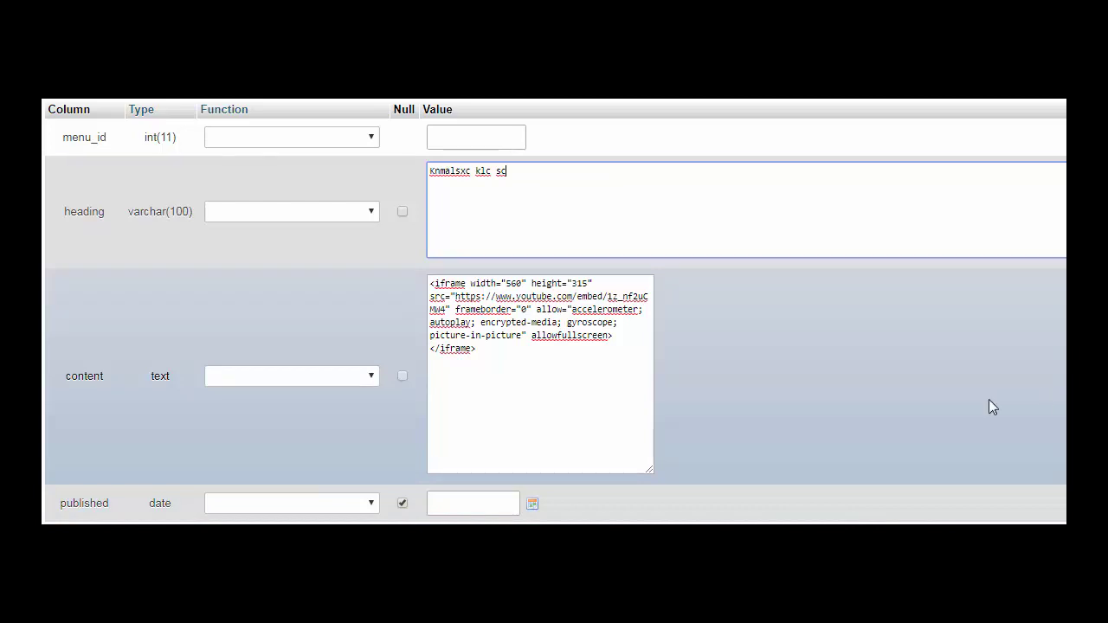
- Set the first row's published date to 2020-03-09 using the calendar
left_click(450, 502)
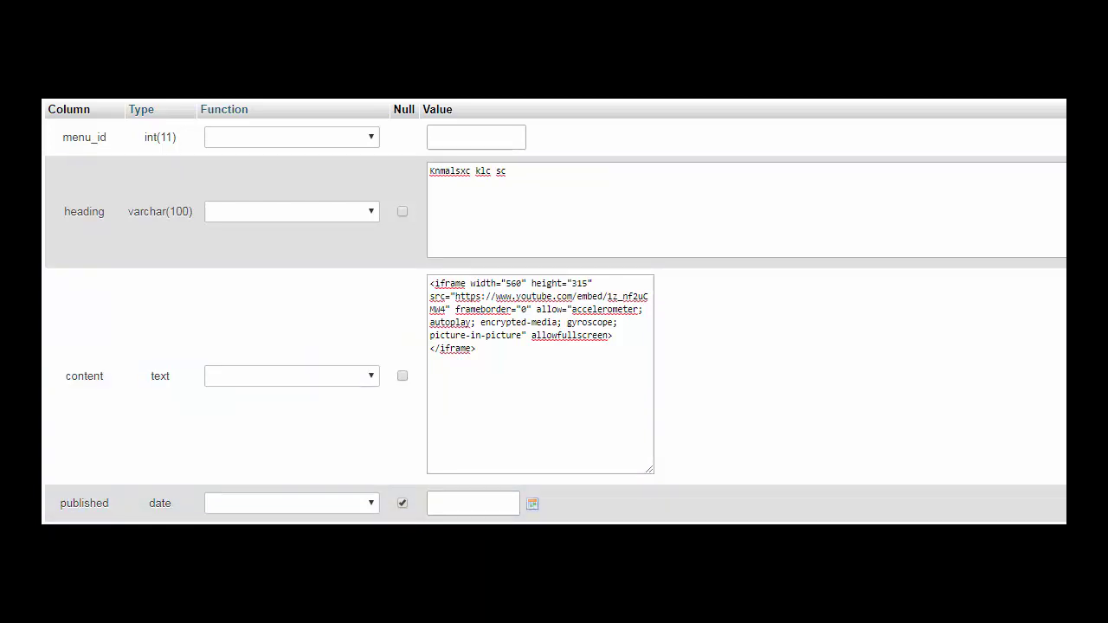
scroll(1062, 520, "down", 3)
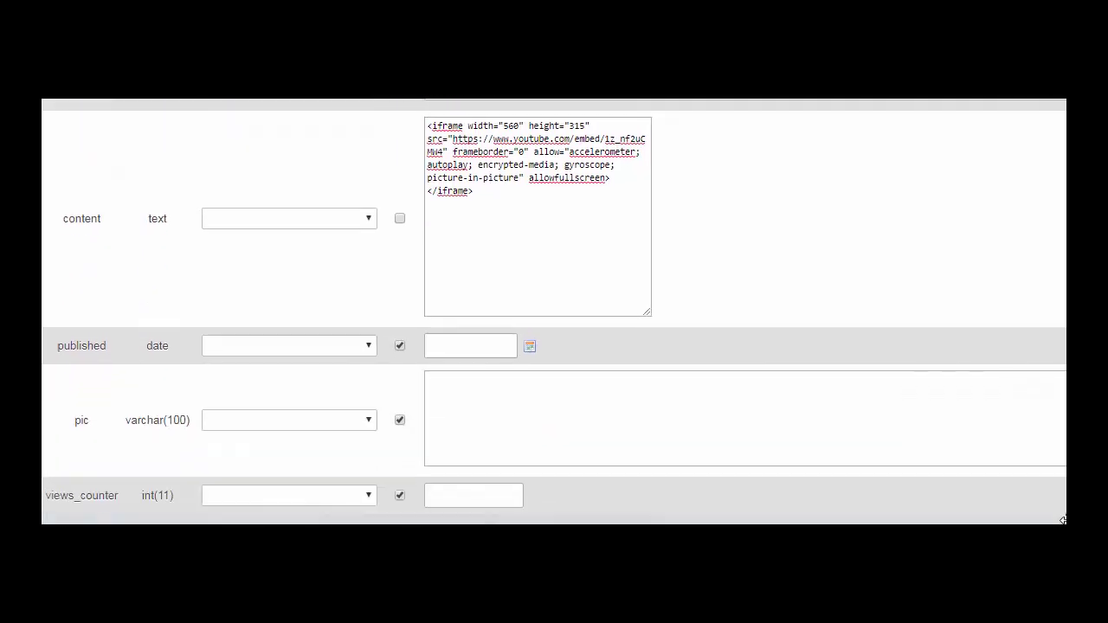
scroll(1063, 520, "down", 2)
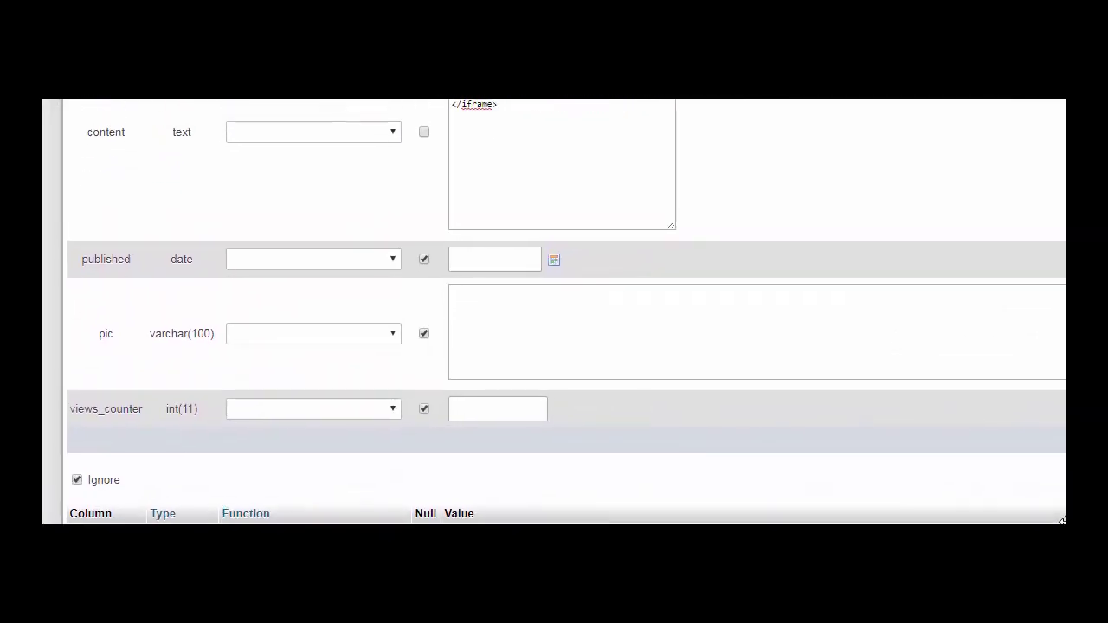
scroll(1062, 520, "up", 1)
scroll(1062, 520, "right", 1)
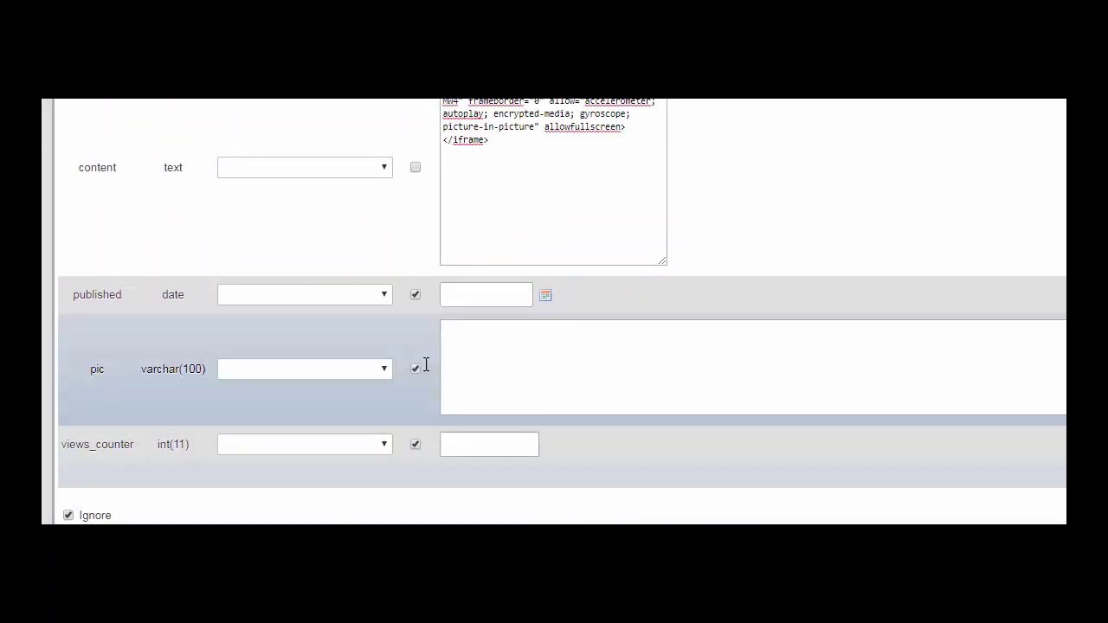
left_click(511, 296)
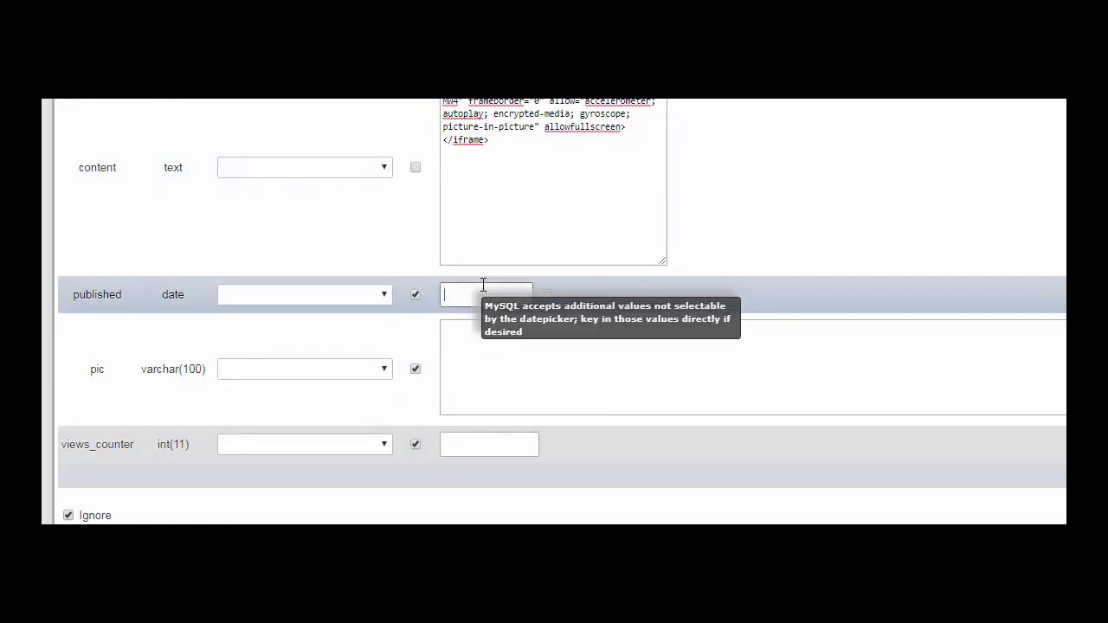
left_click(545, 297)
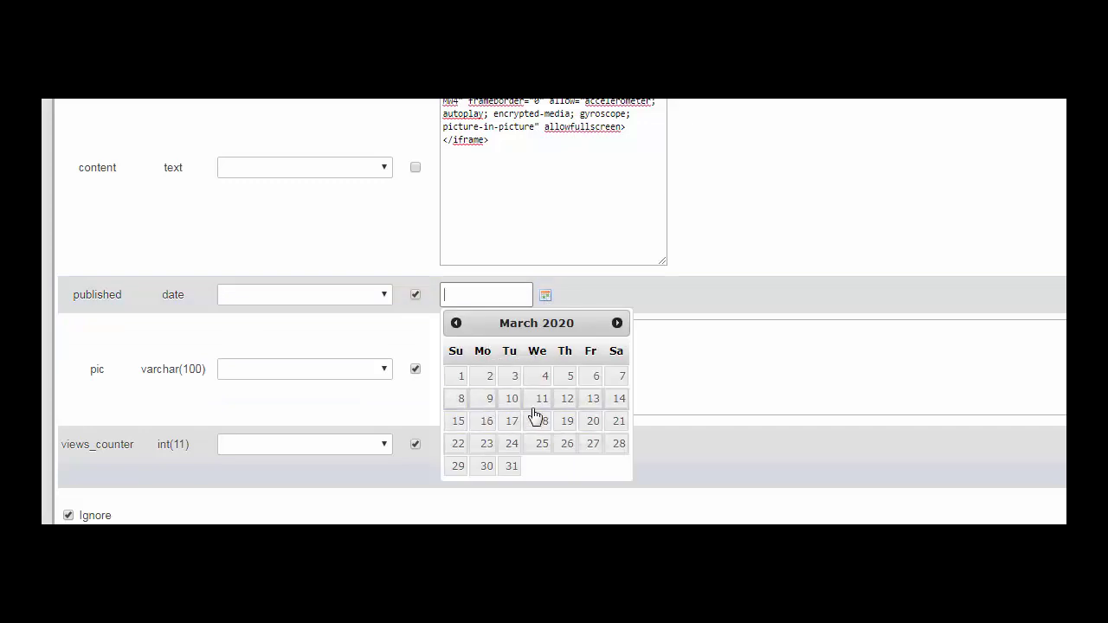
left_click(490, 397)
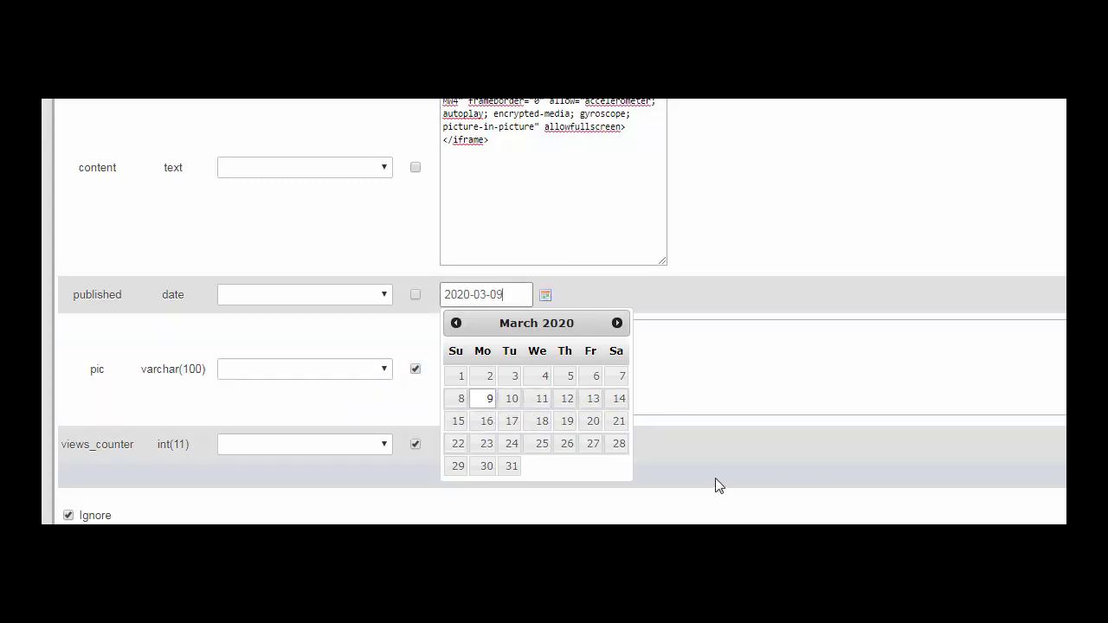
left_click(799, 373)
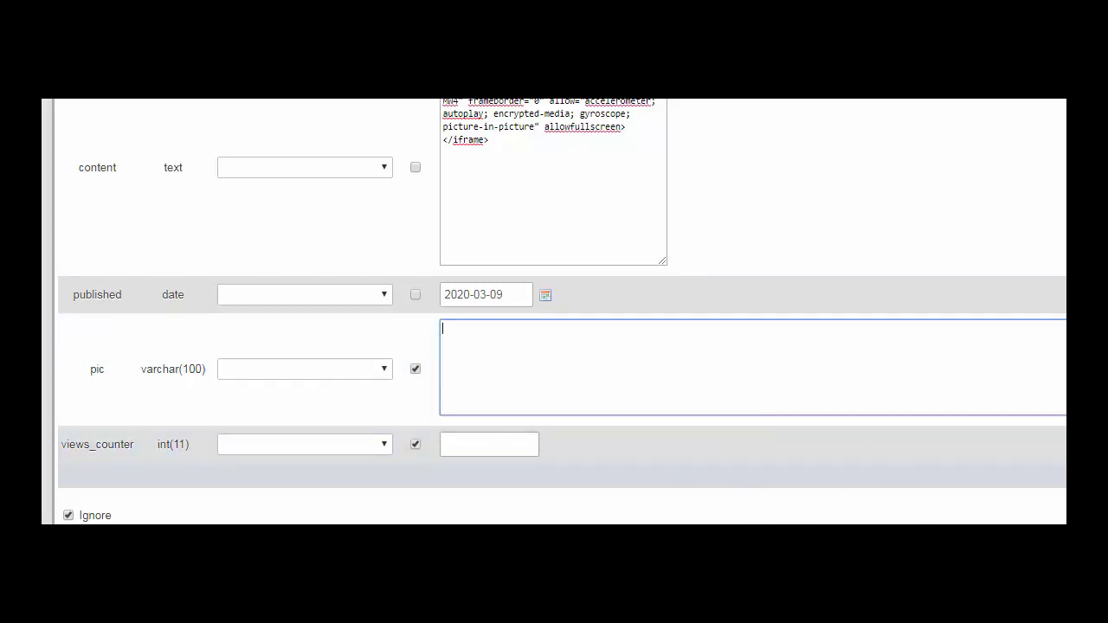
- Leave the first row's pic and views_counter empty, and enter "Lkmyklc lc xdlc" as the second row's heading
scroll(562, 311, "down", 3)
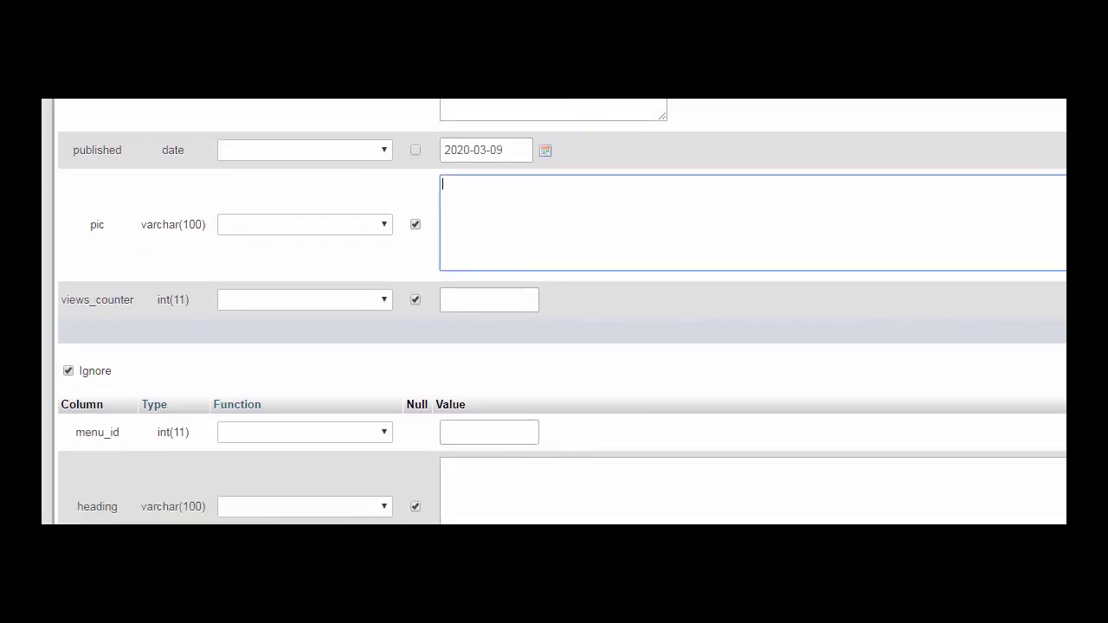
scroll(562, 311, "down", 3)
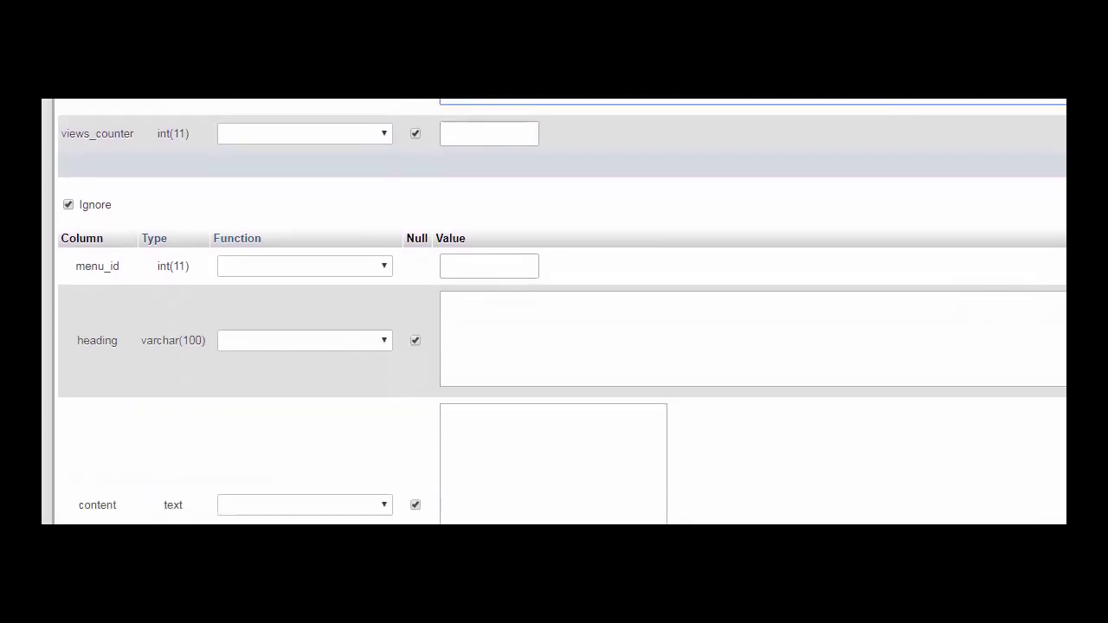
scroll(562, 312, "down", 1)
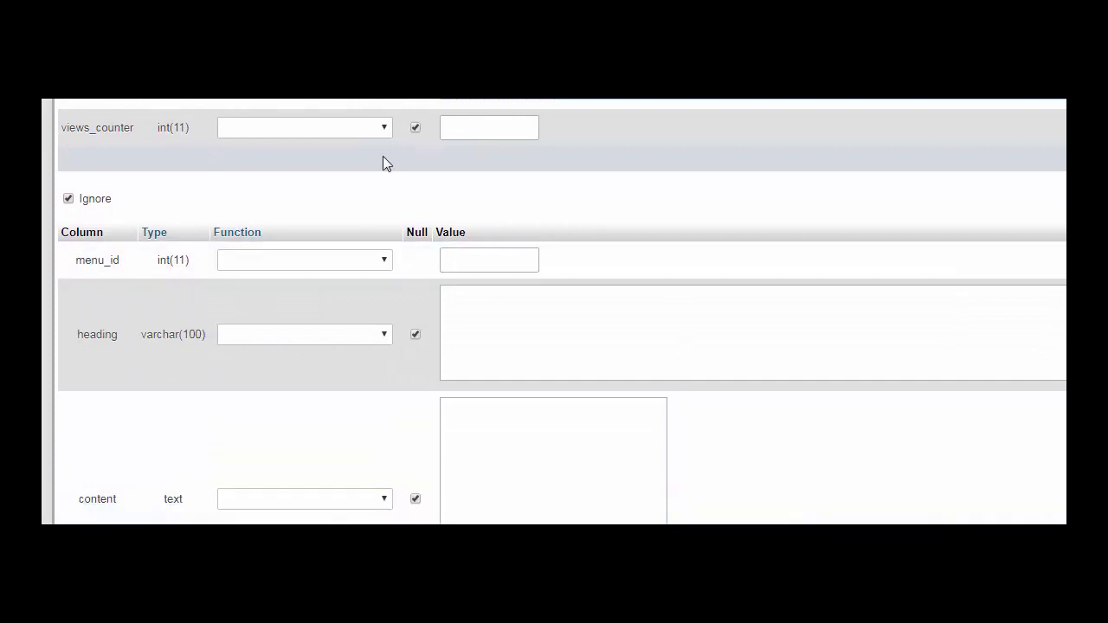
left_click(481, 129)
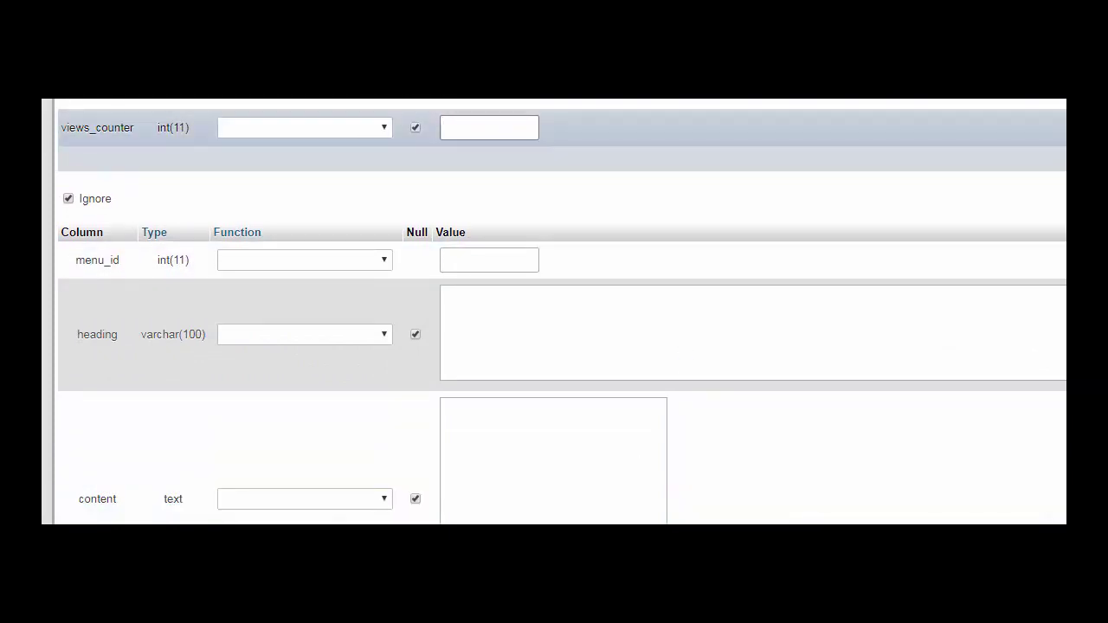
scroll(562, 312, "up", 3)
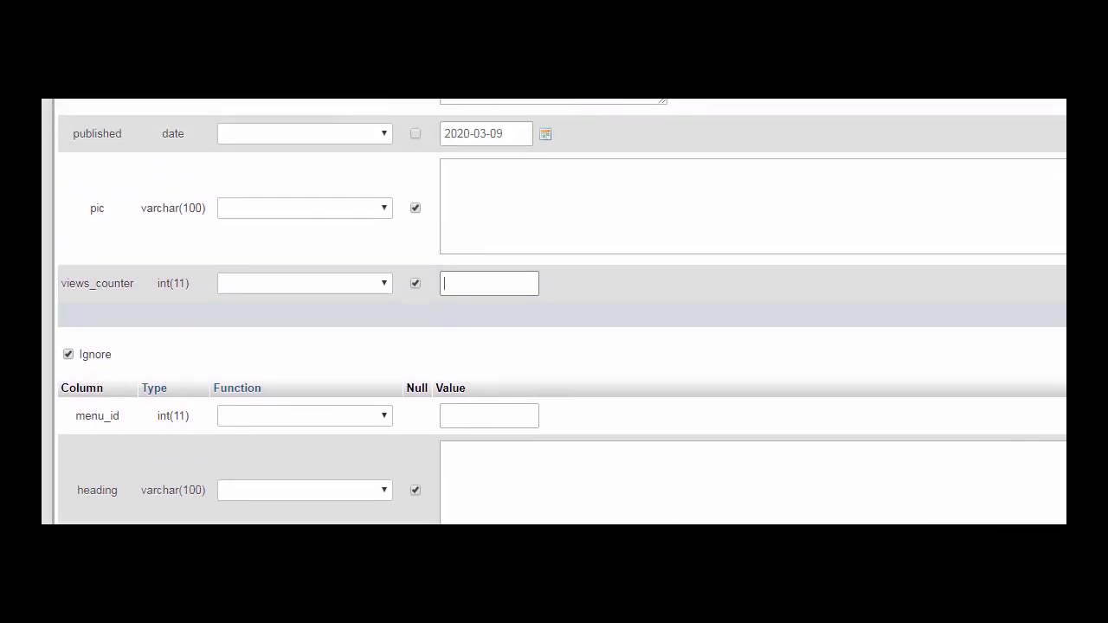
scroll(561, 312, "down", 3)
scroll(562, 311, "down", 2)
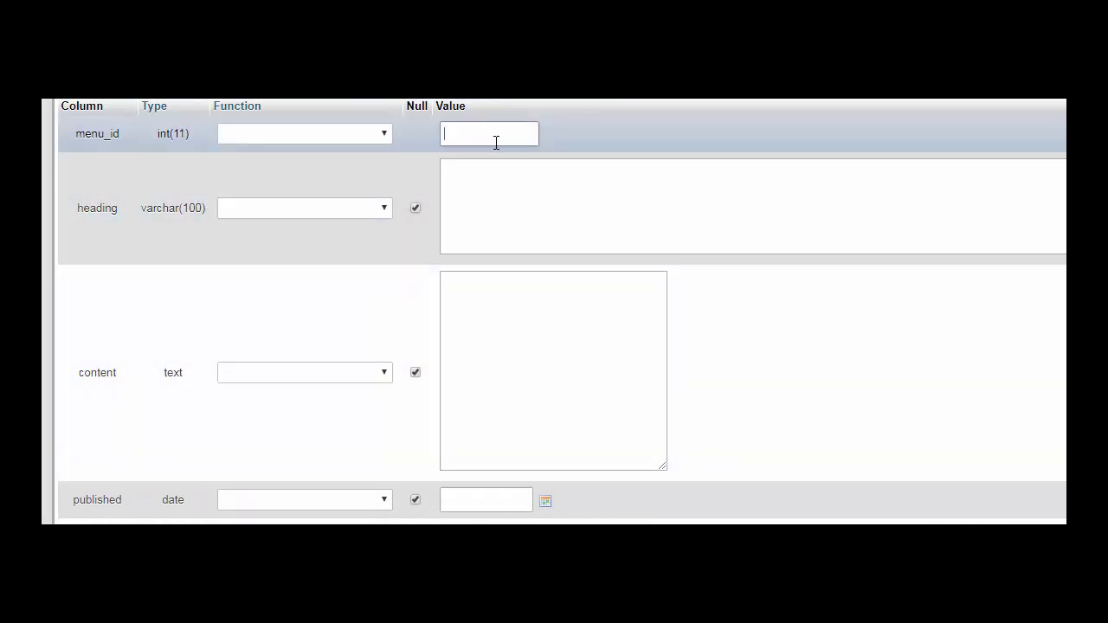
left_click(497, 185)
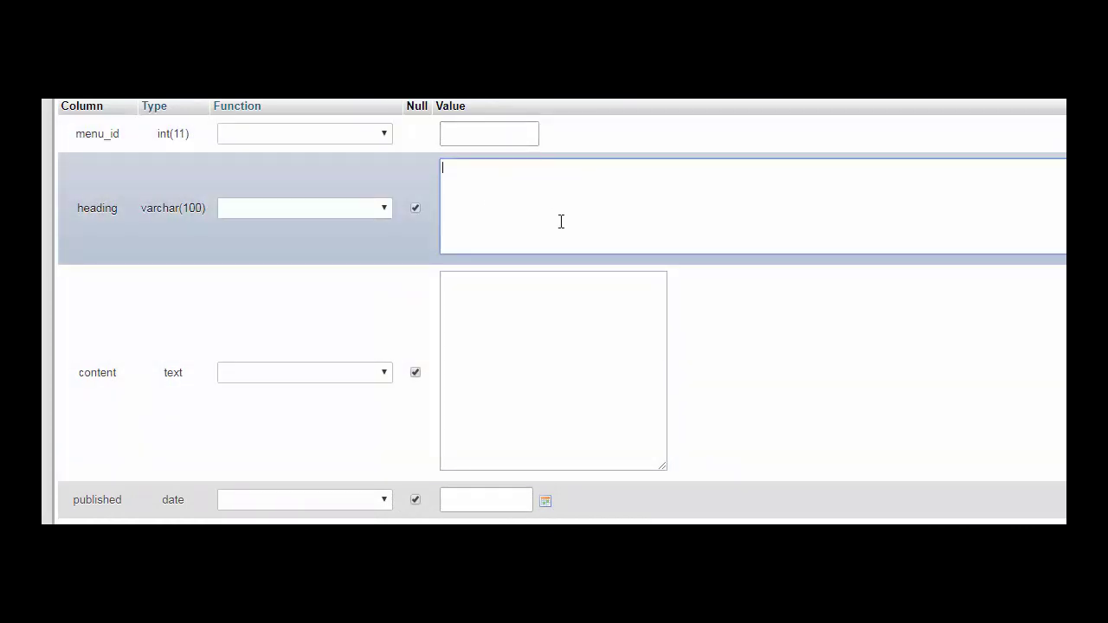
type("Lkmyklc lc xdlc")
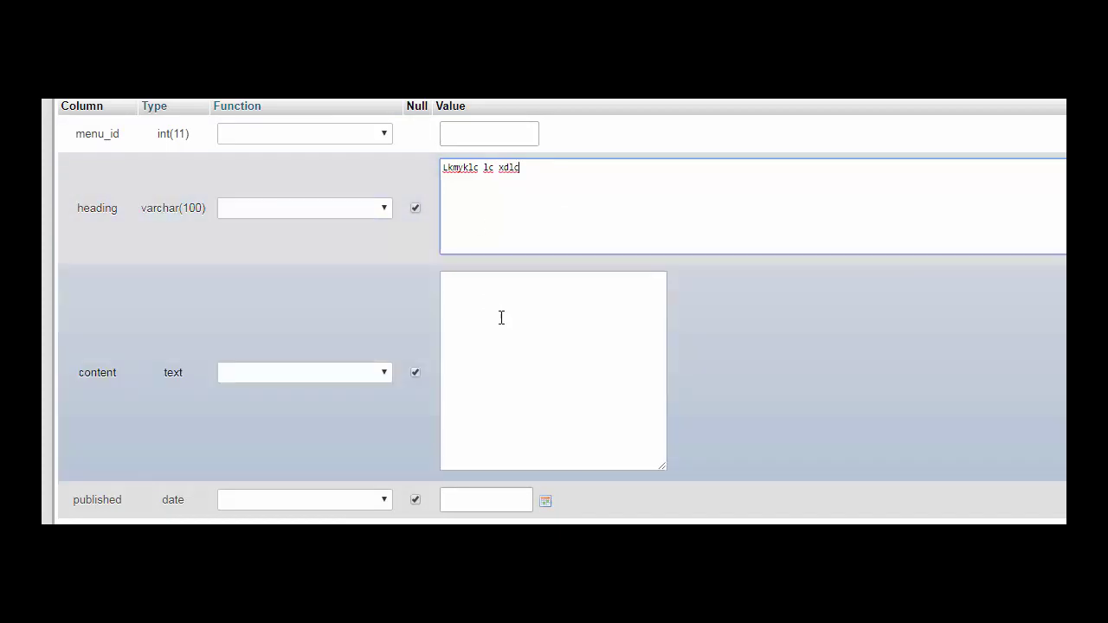
- Paste the copied iframe embed code as the second row's content and replace that row's heading with "HTML"
left_click(489, 302)
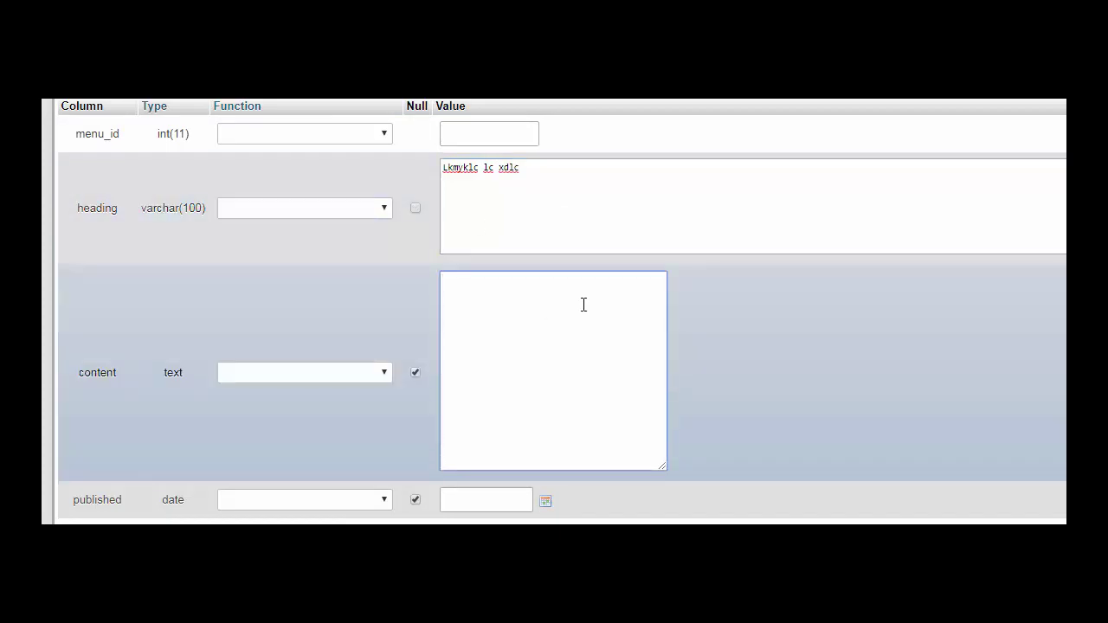
key("ctrl+v")
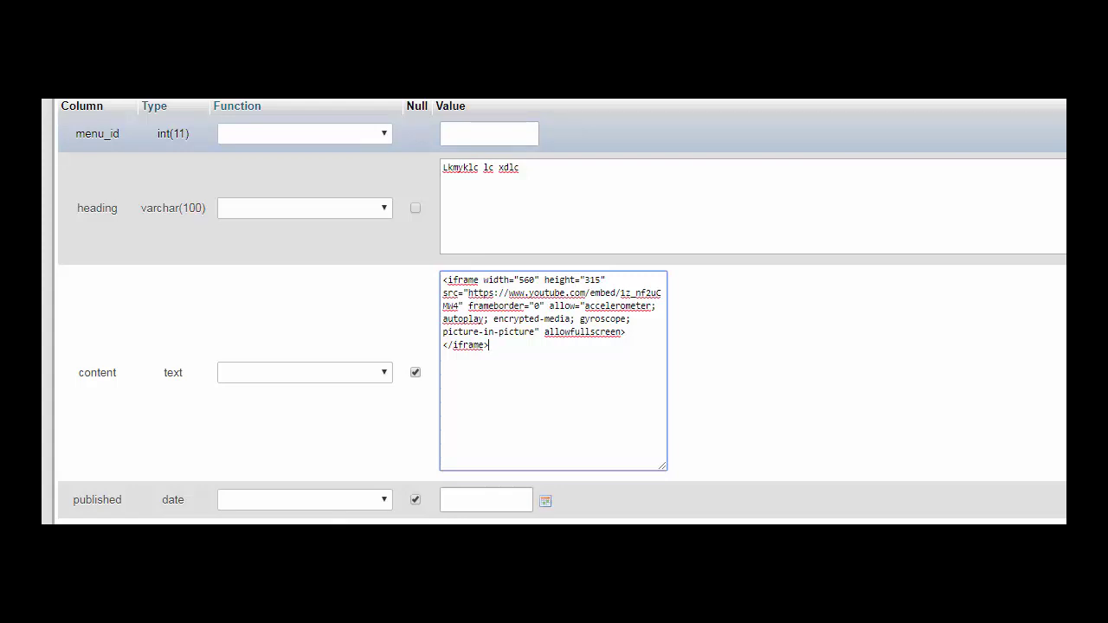
left_click(522, 166)
key("ctrl+a")
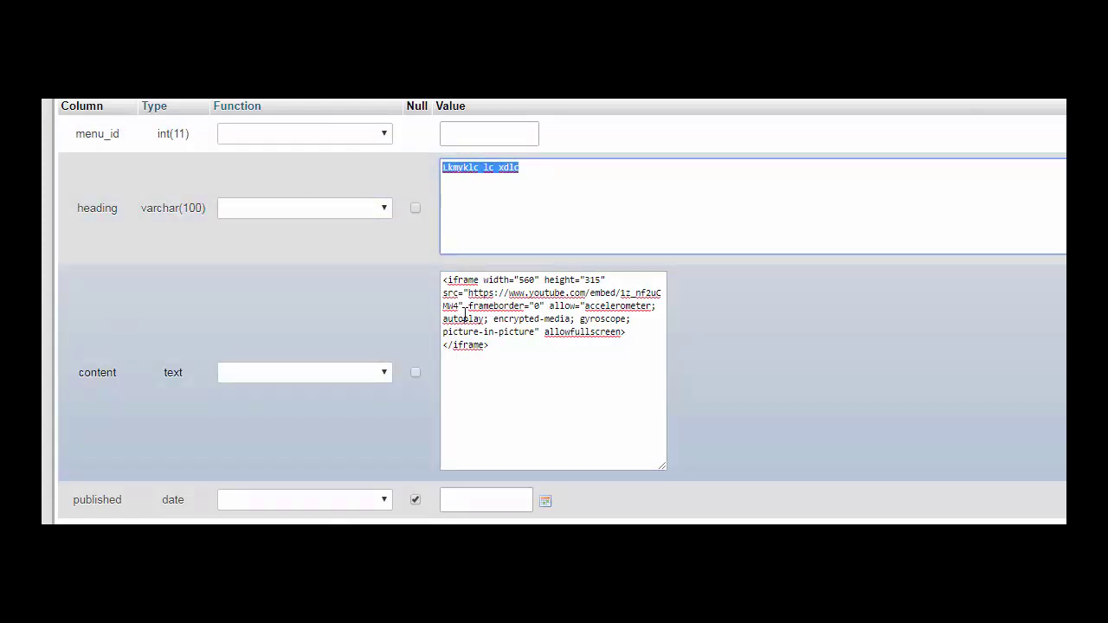
type("HTML")
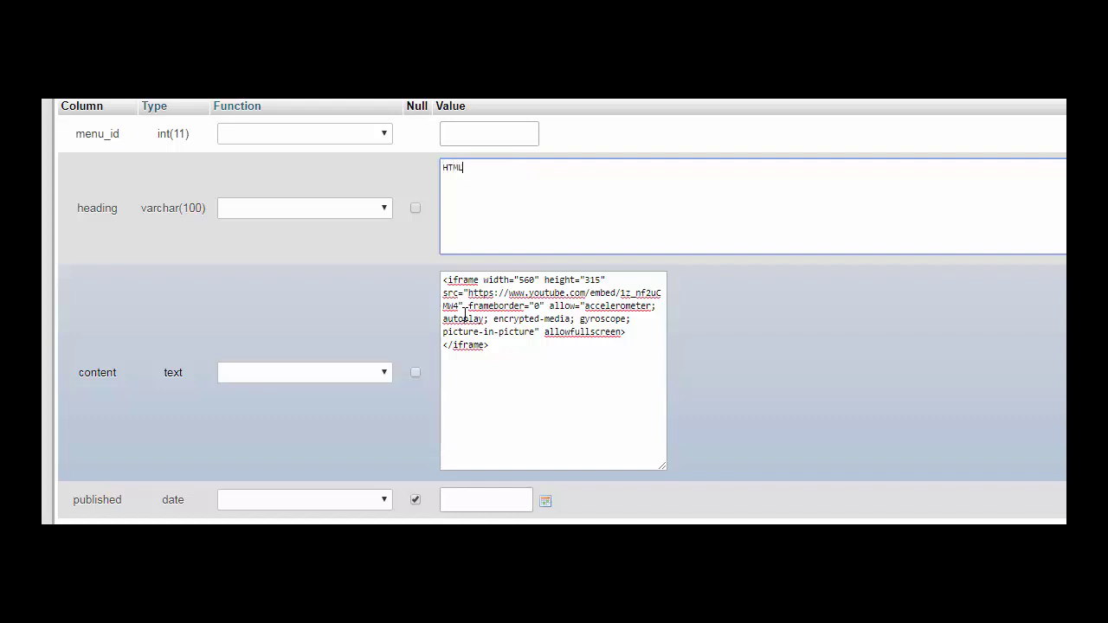
- Change the first row's heading to "CSS" and submit the form to insert both rows into the menu table
scroll(496, 233, "down", 5)
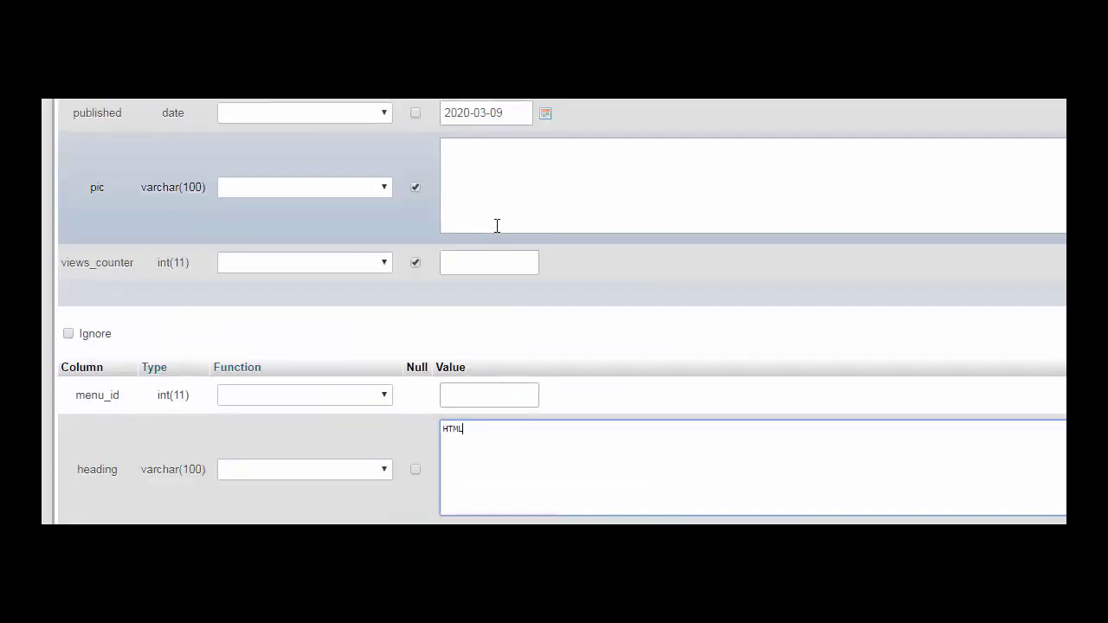
scroll(497, 233, "up", 2)
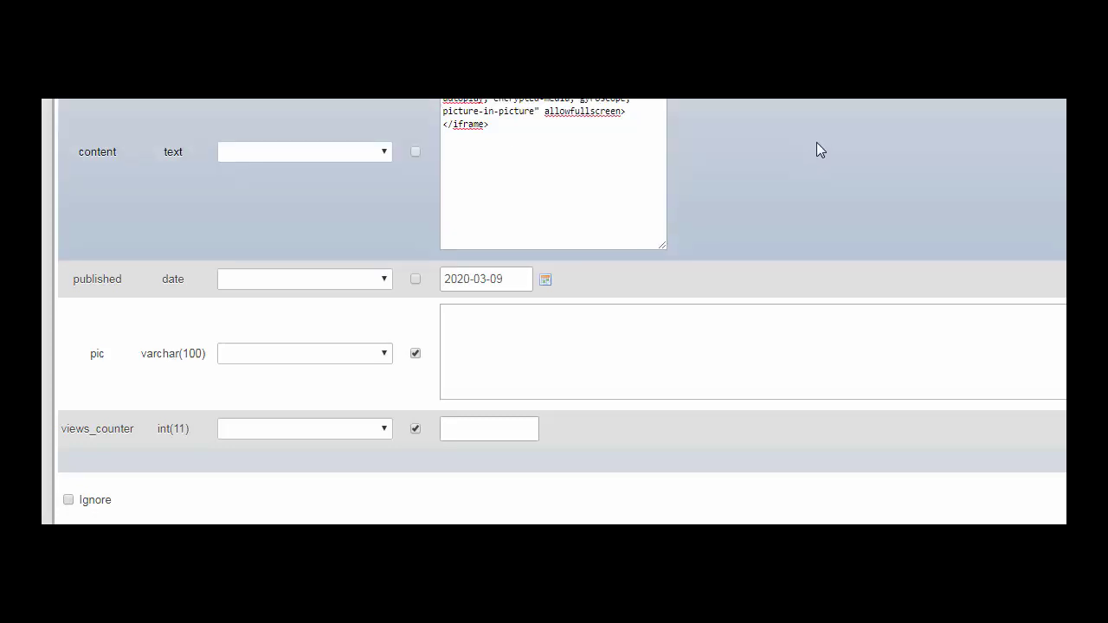
scroll(816, 148, "up", 3)
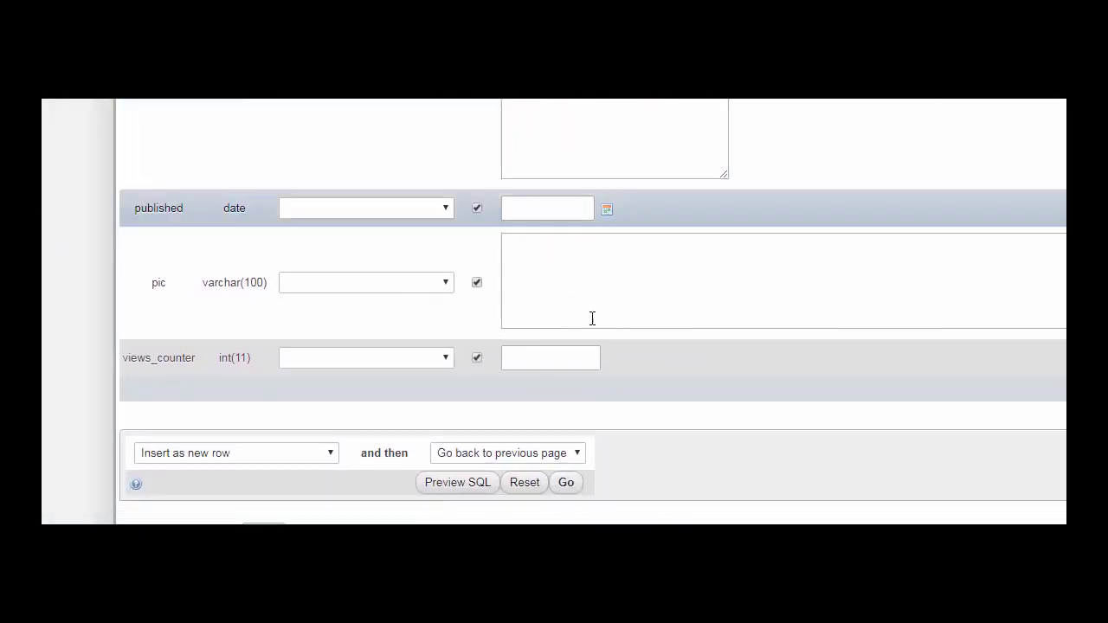
left_click(567, 483)
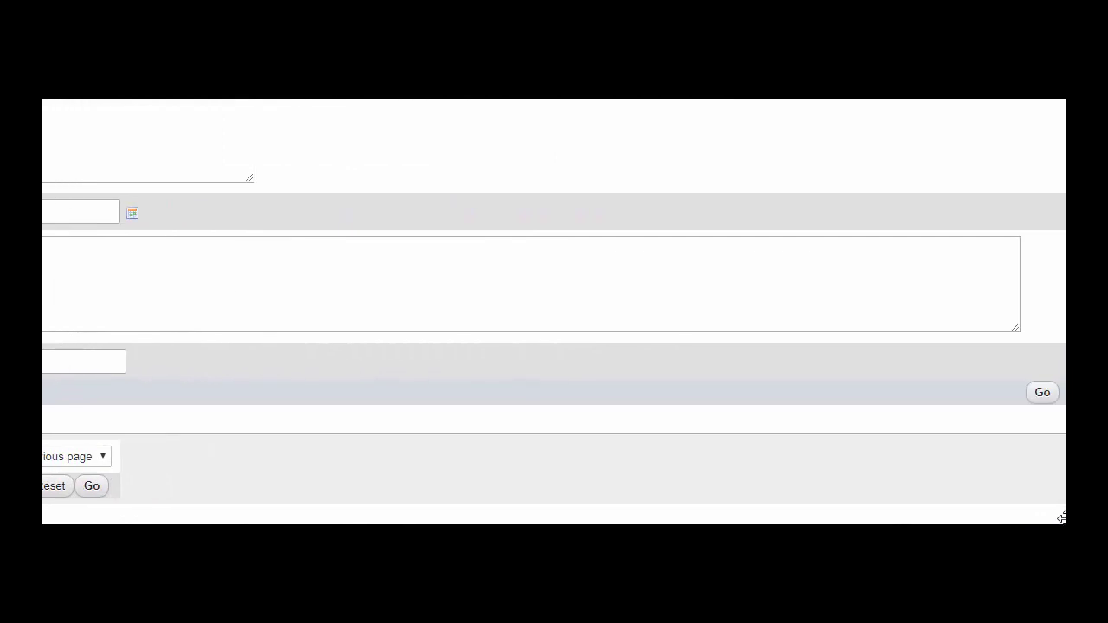
left_click(1041, 401)
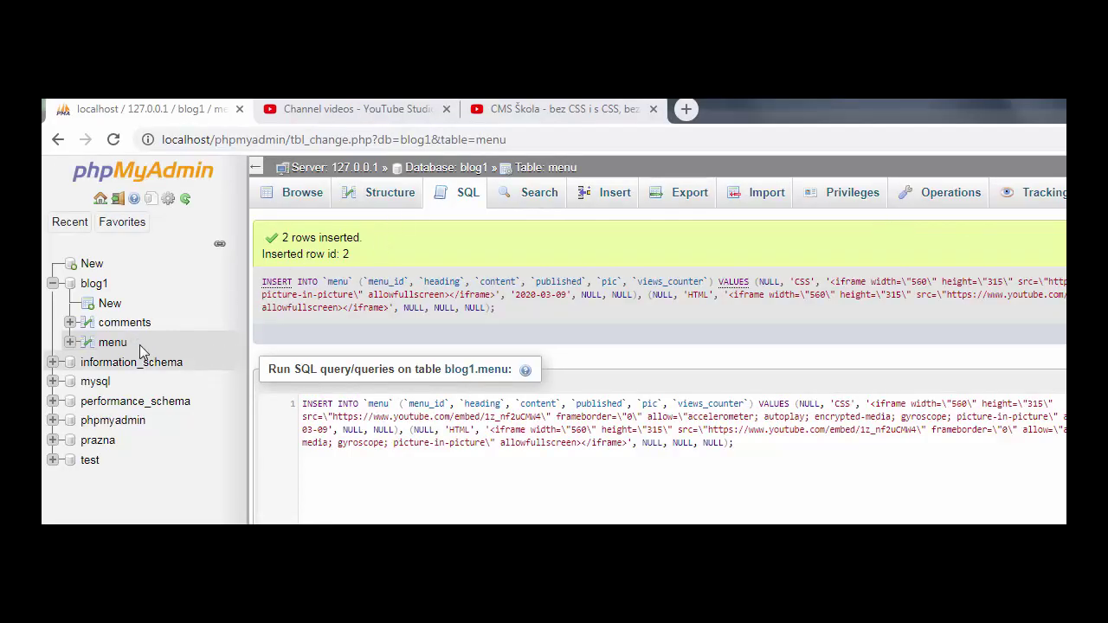
- Browse the blog1 database's menu table and check the headings of the inserted rows
left_click(95, 285)
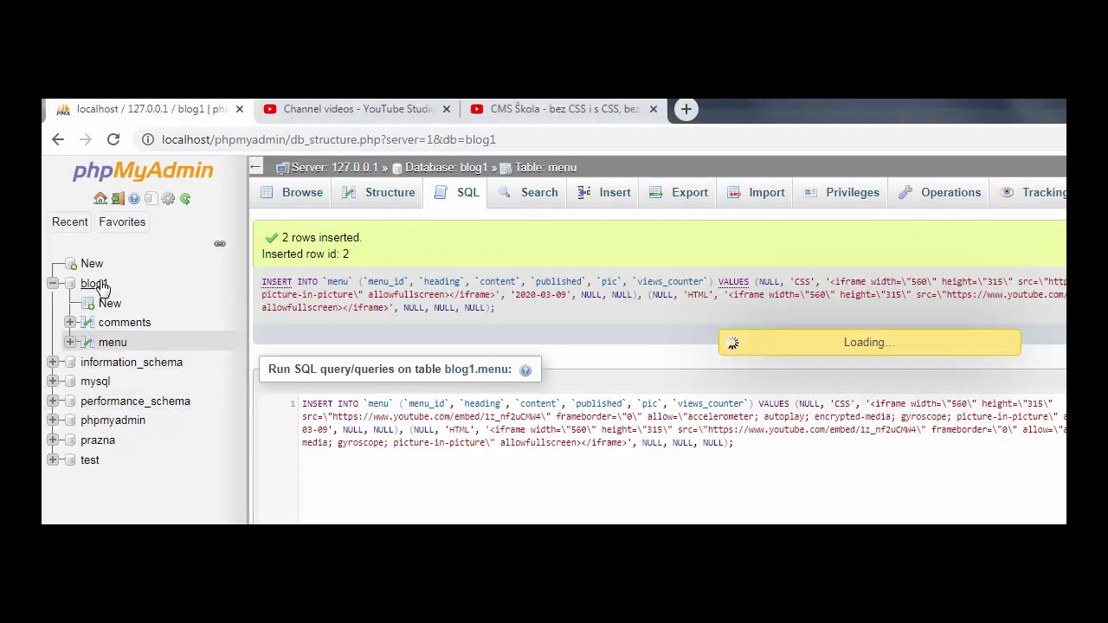
left_click(110, 343)
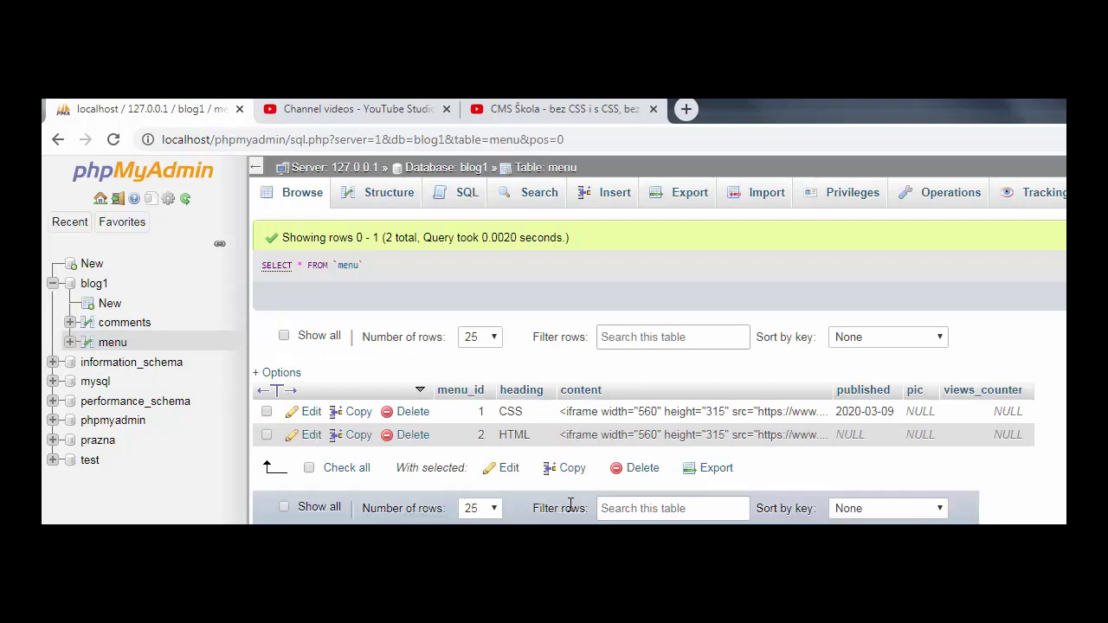
left_click_drag(500, 411, 530, 437)
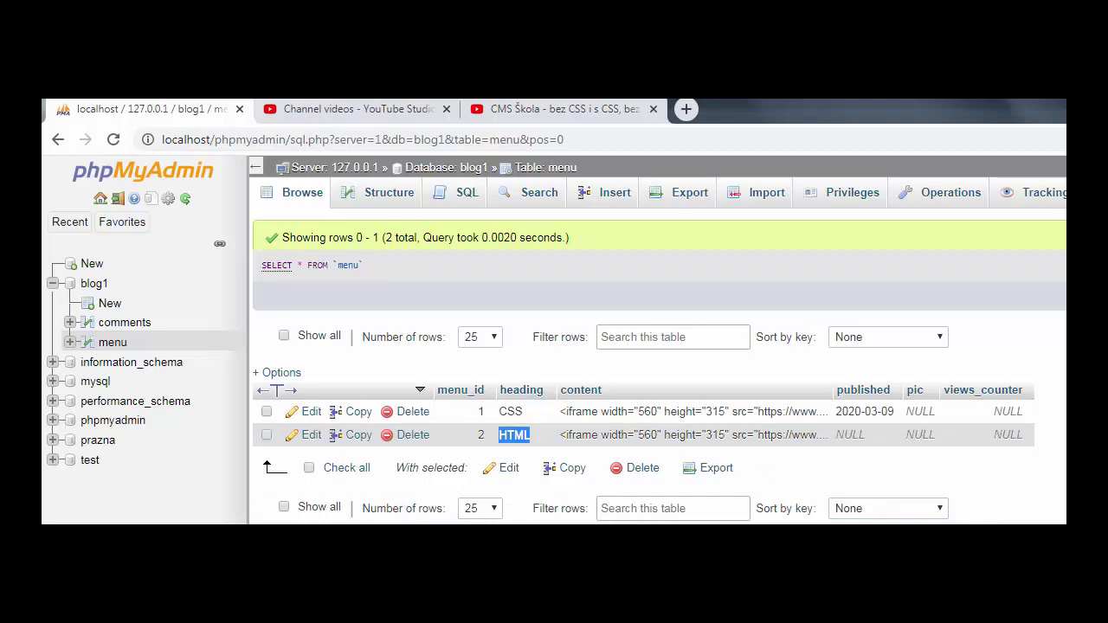
key("alt+Tab")
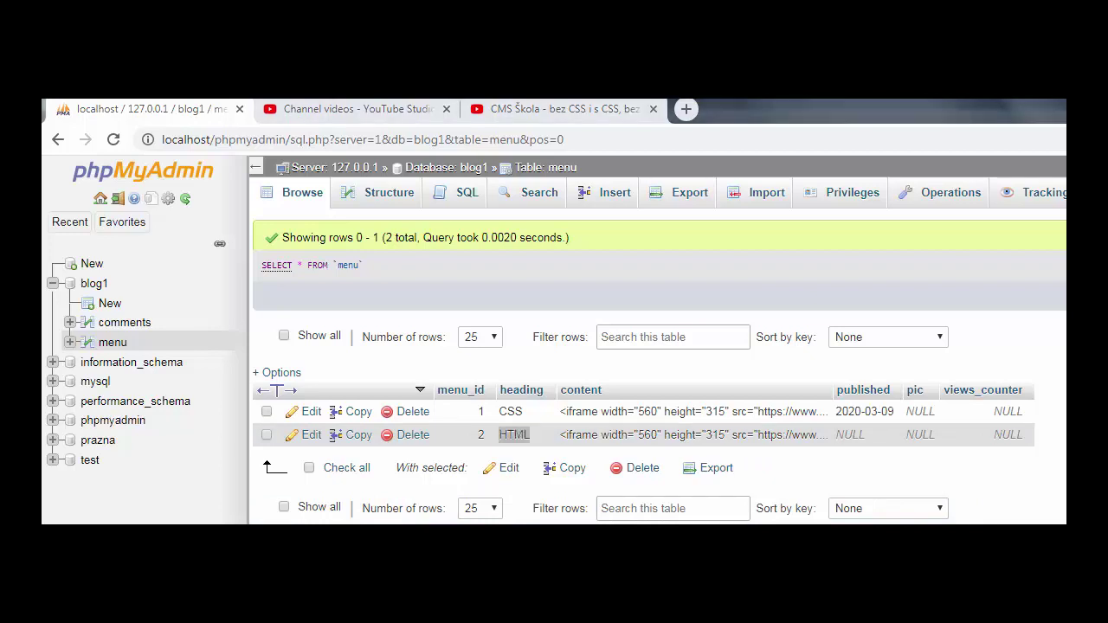